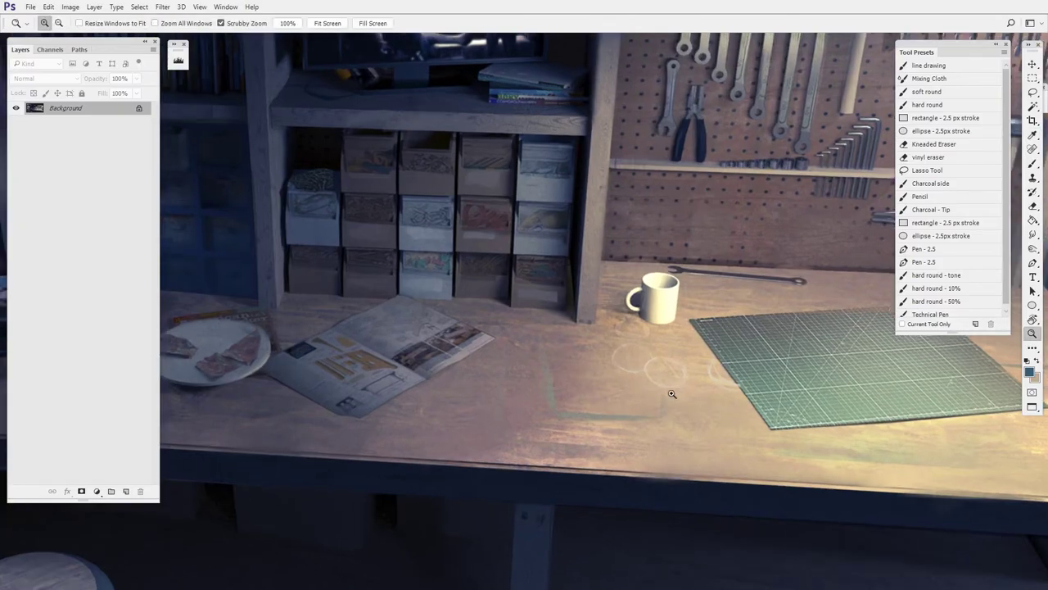
Switch to colour sampling and zoom out so the whole workshop painting fits on screen.
key("F8")
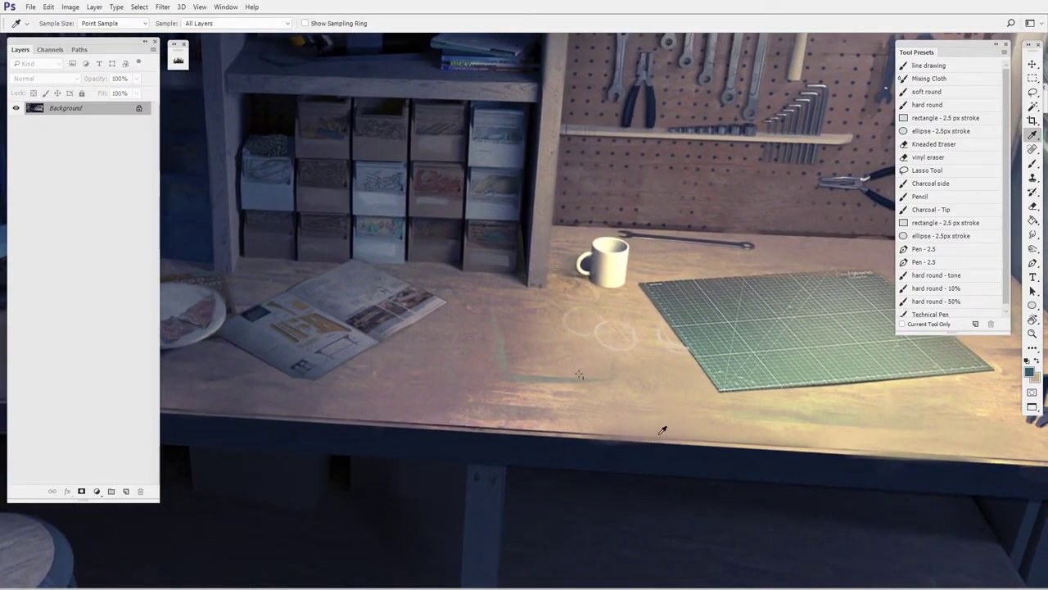
scroll(665, 431, "down", 2)
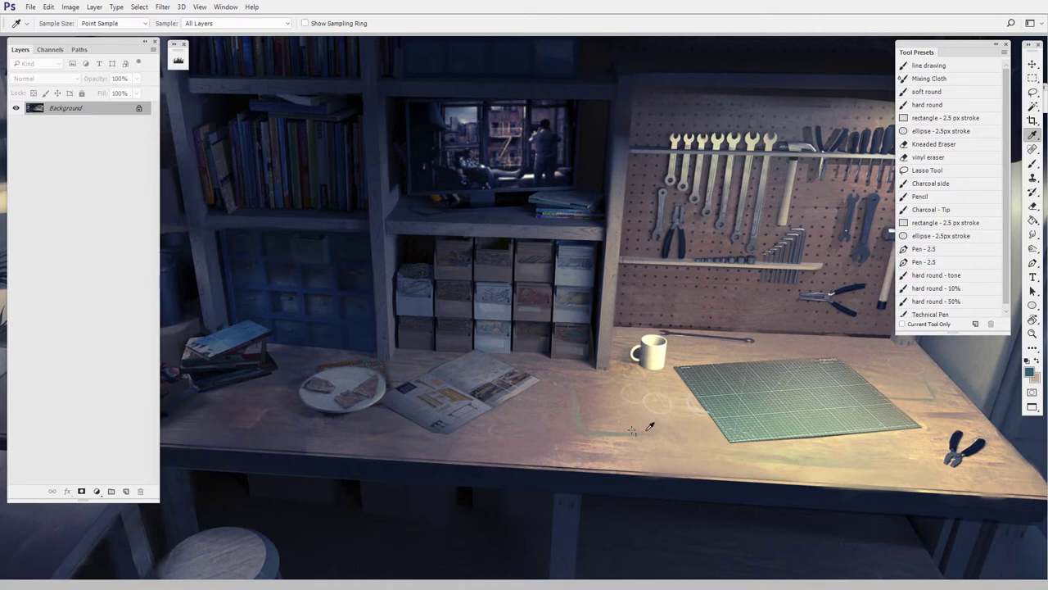
left_click(232, 8)
Show the Info and Histogram panels over the painting, with the histogram set to Luminosity.
left_click(285, 215)
left_click_drag(962, 97, 632, 84)
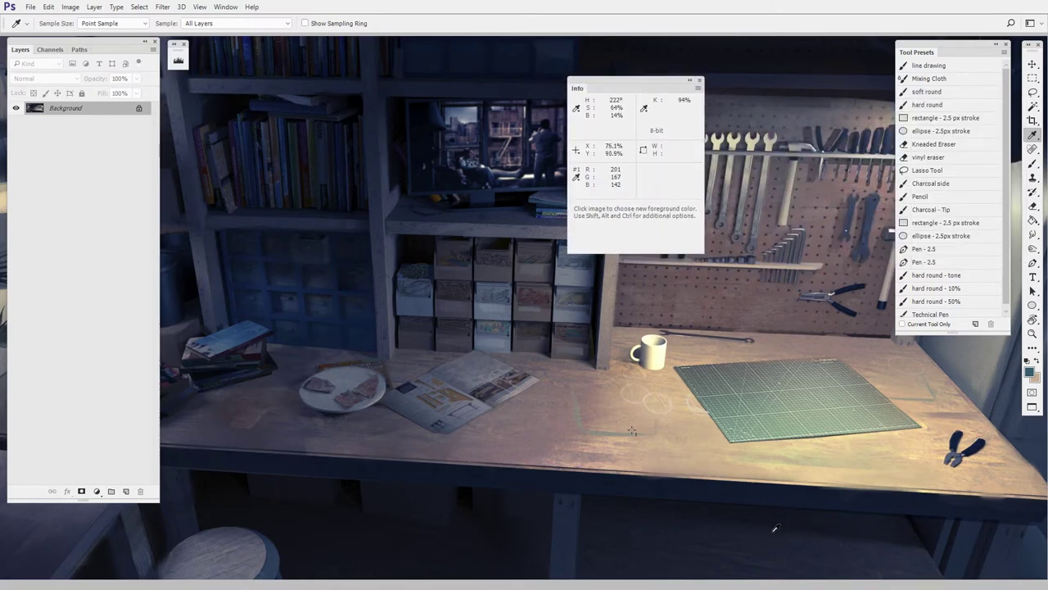
left_click(225, 7)
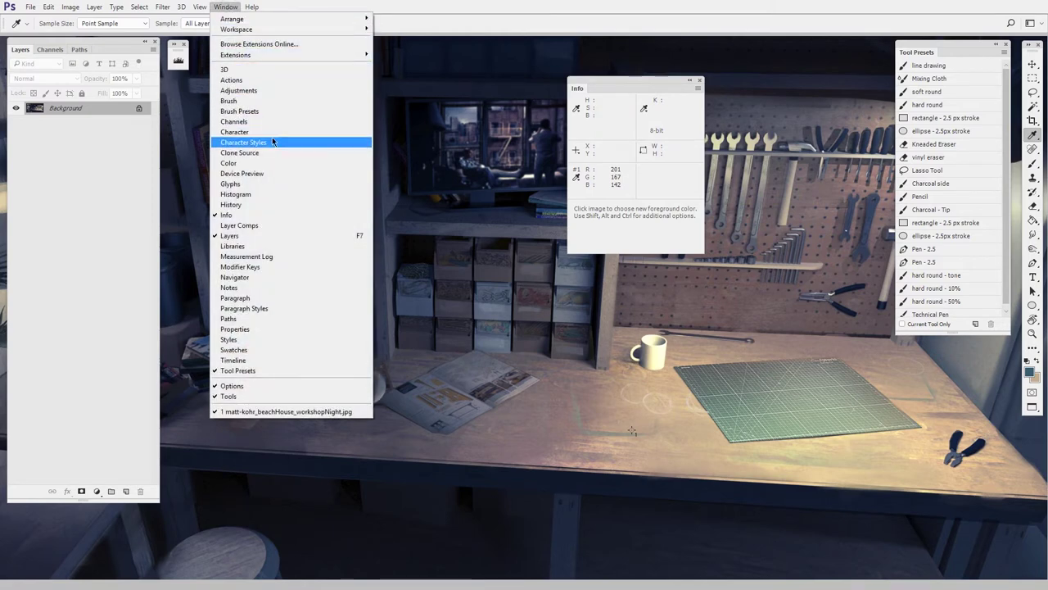
left_click(237, 194)
left_click_drag(274, 48, 354, 76)
left_click(329, 97)
left_click(329, 135)
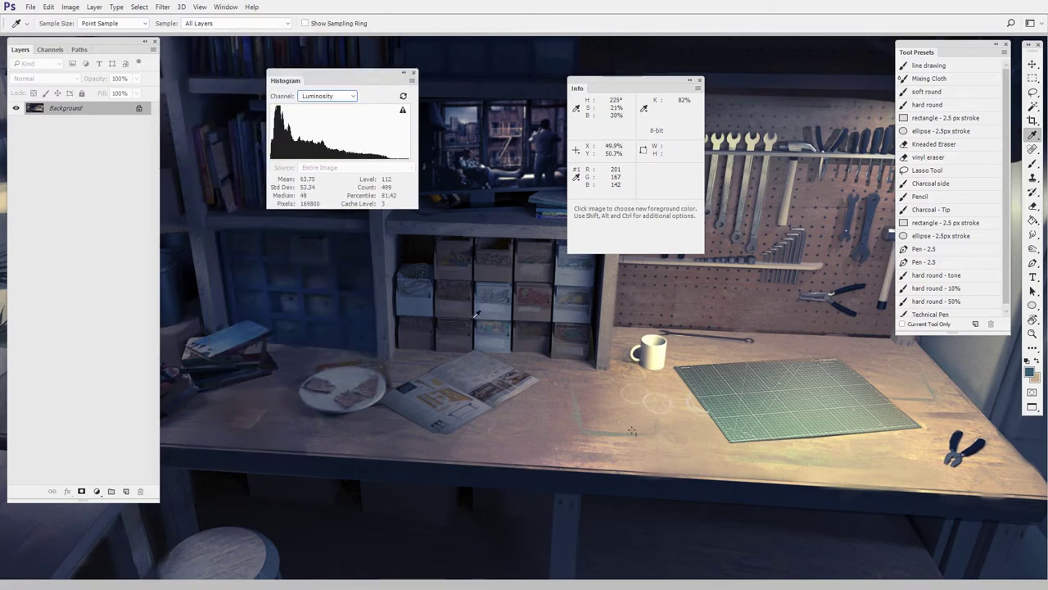
Sample a light tan foreground colour, then marquee-select a rectangle over the open magazine.
left_click(545, 421)
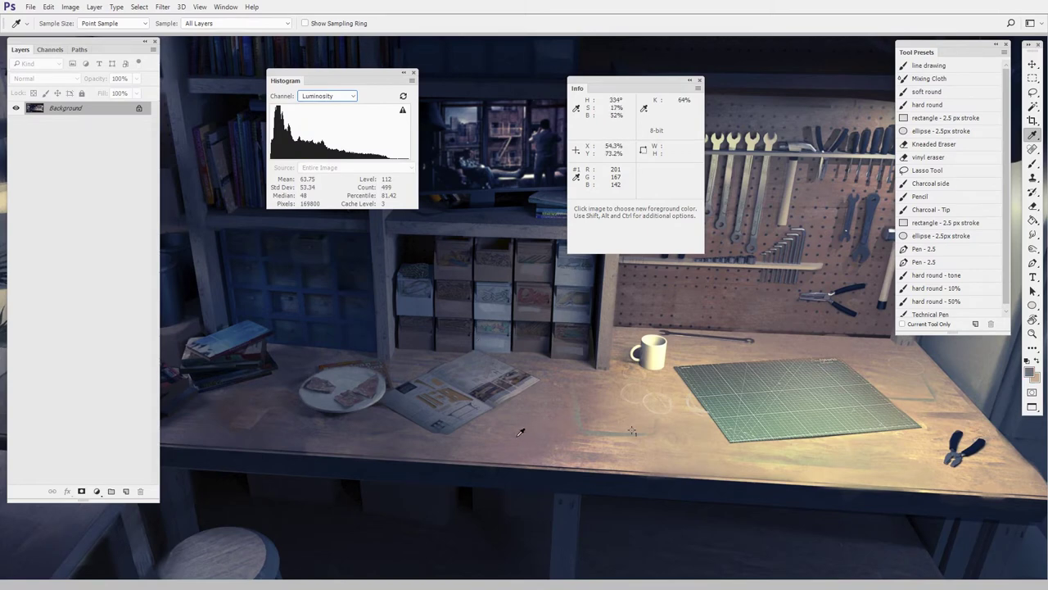
left_click(571, 459)
left_click(1033, 79)
left_click_drag(379, 340, 466, 407)
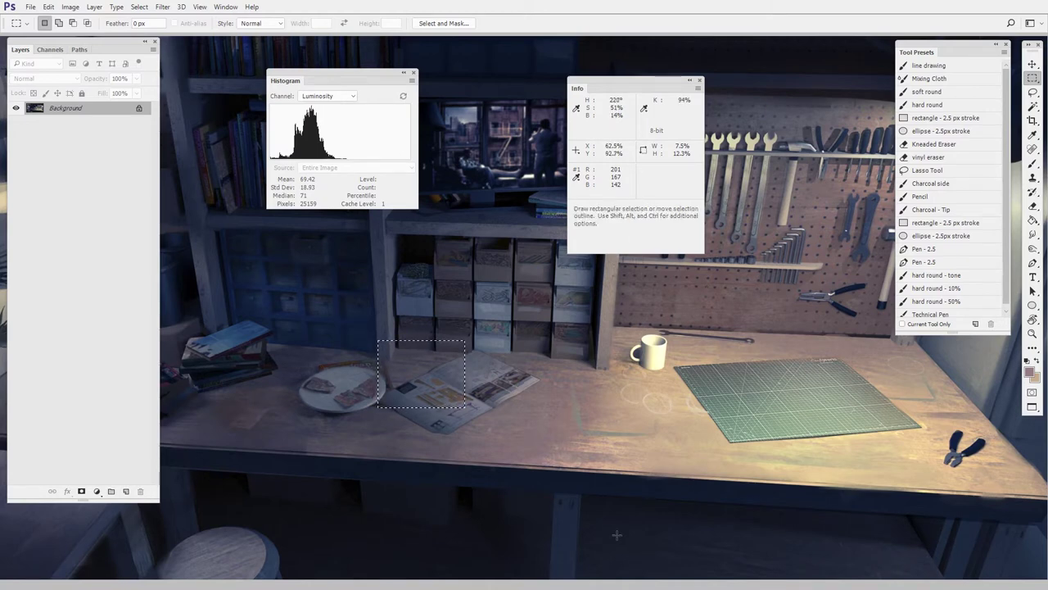
Zoom in on the shadowy area under the table, returning to the Eyedropper.
key("z")
left_click_drag(599, 493, 555, 429)
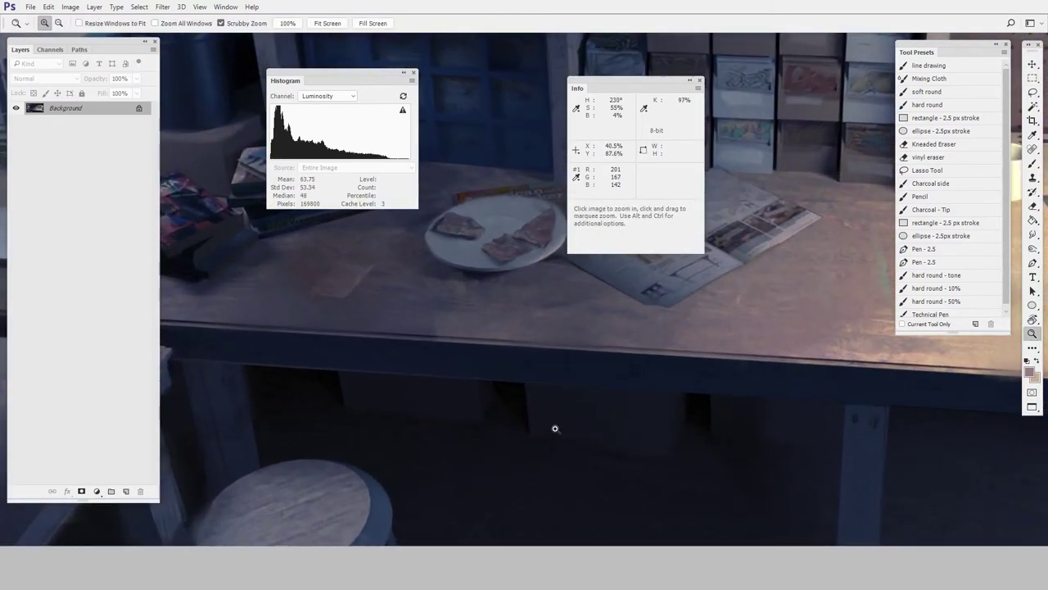
key("m")
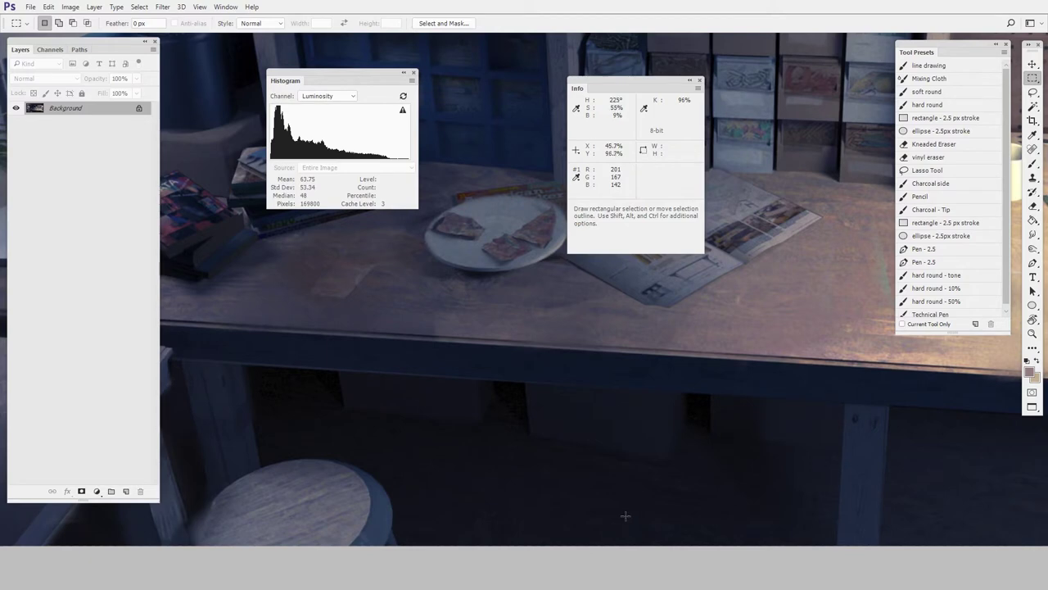
key("i")
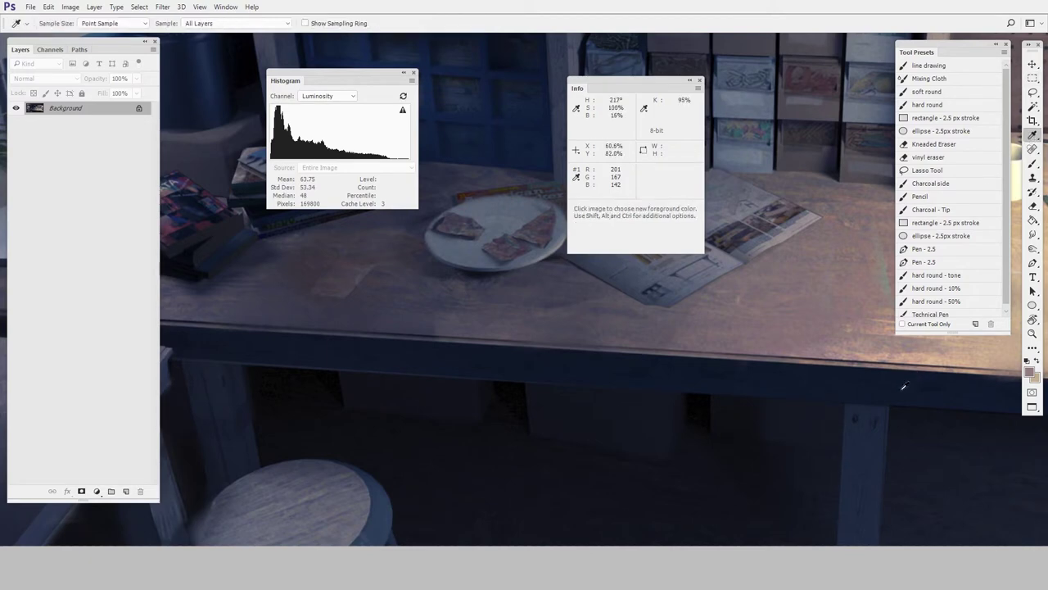
left_click_drag(511, 363, 424, 401)
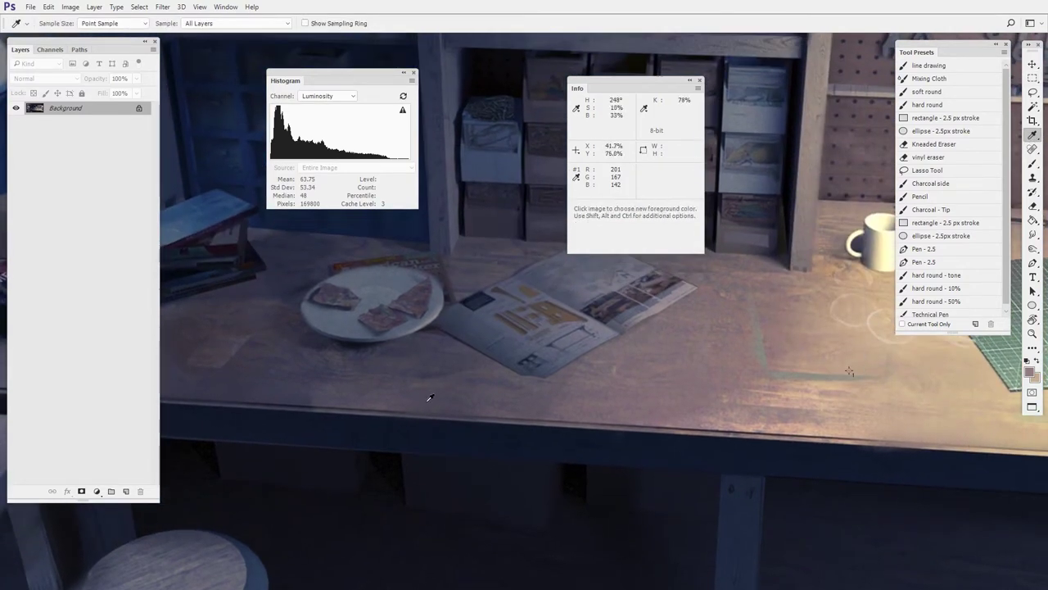
Add colour sampler #2 (5, 5, 5) in the shadow under the table; move Info below Histogram.
key("shift")
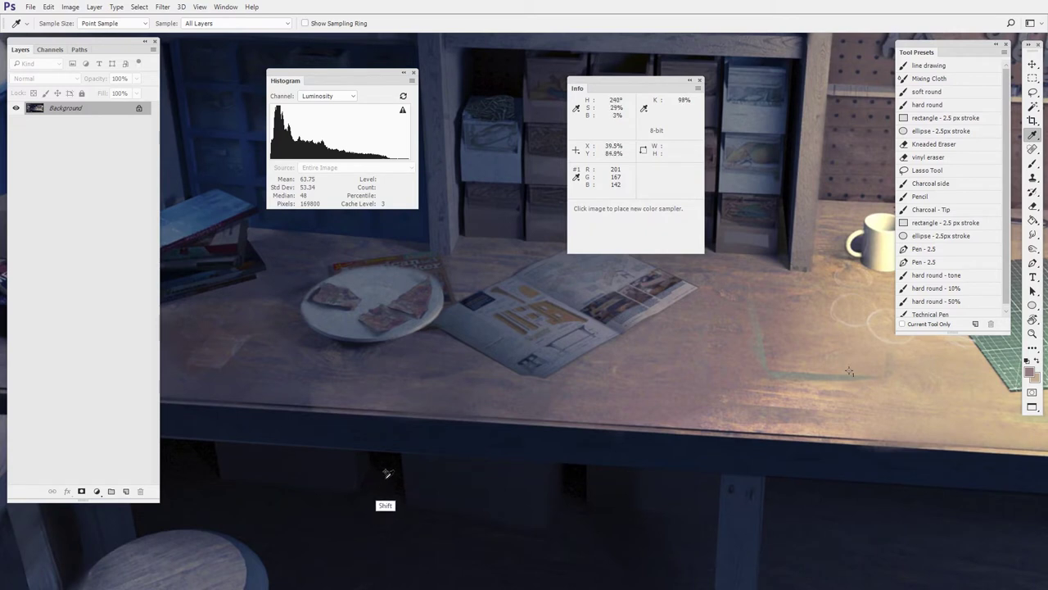
left_click(382, 483, "shift")
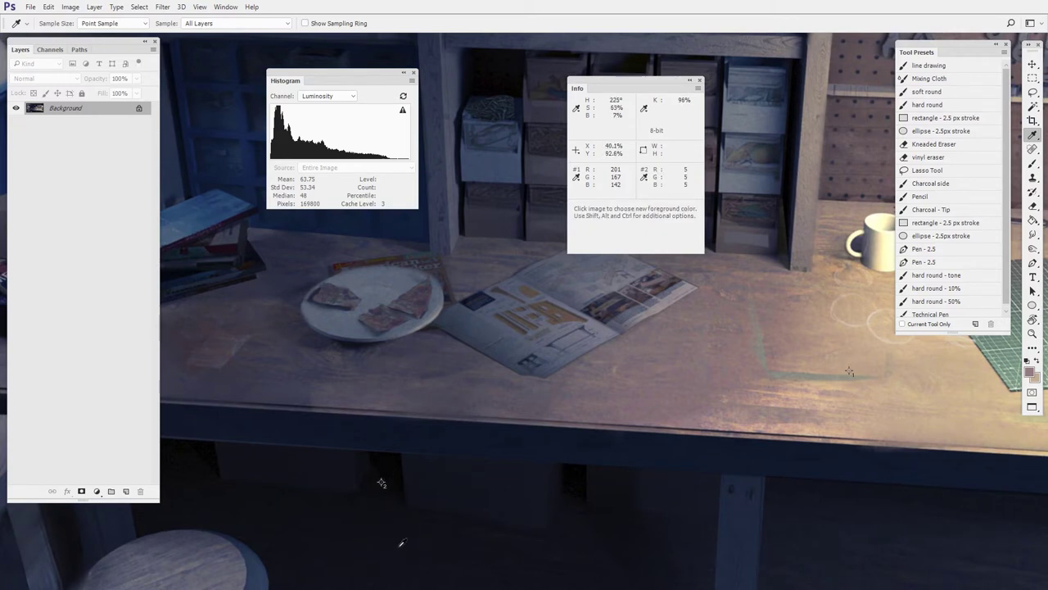
key("space")
left_click_drag(420, 533, 440, 514)
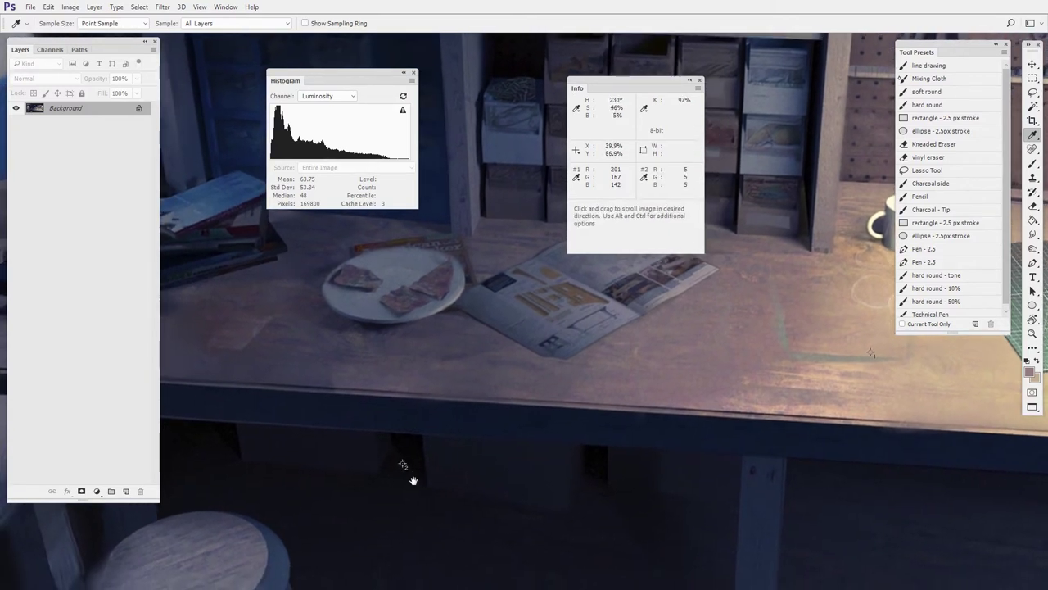
left_click_drag(402, 462, 637, 389)
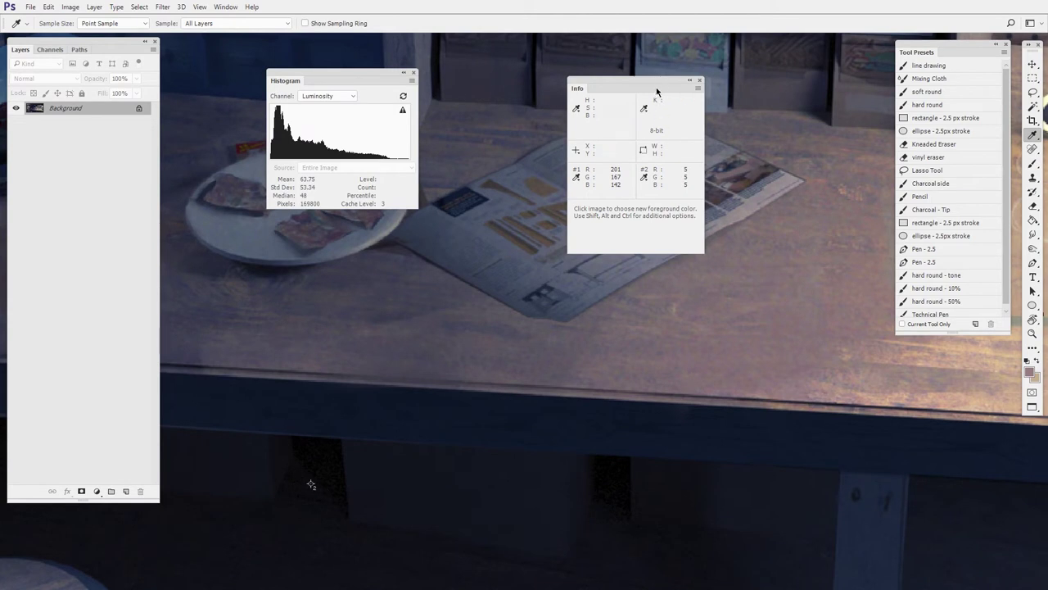
left_click_drag(627, 82, 411, 359)
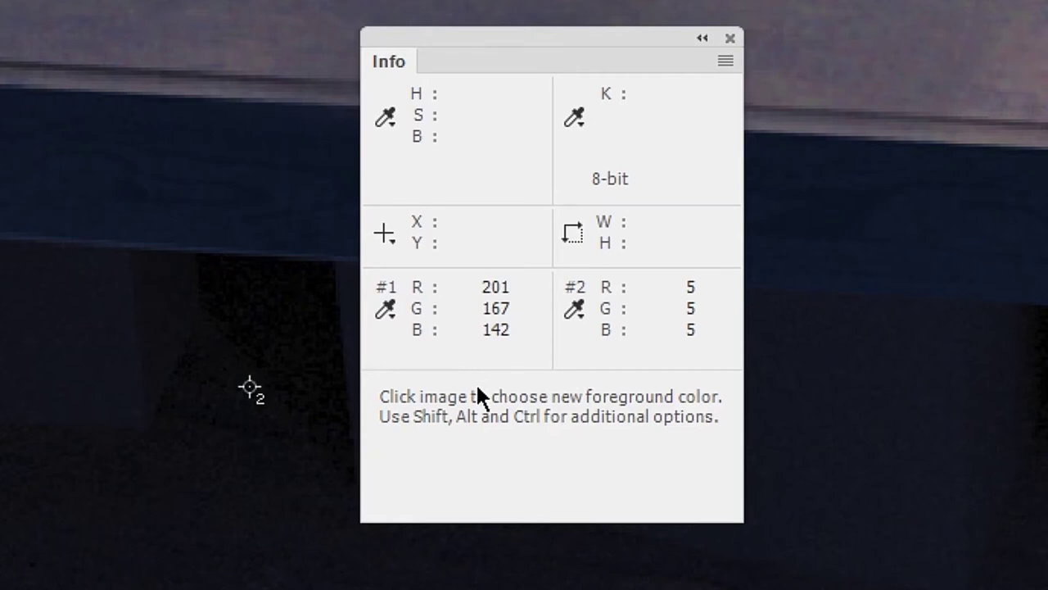
Show sampler #2 in HSB (0°, 0%, 2%) and move the Info panel to the upper right.
left_click(575, 312)
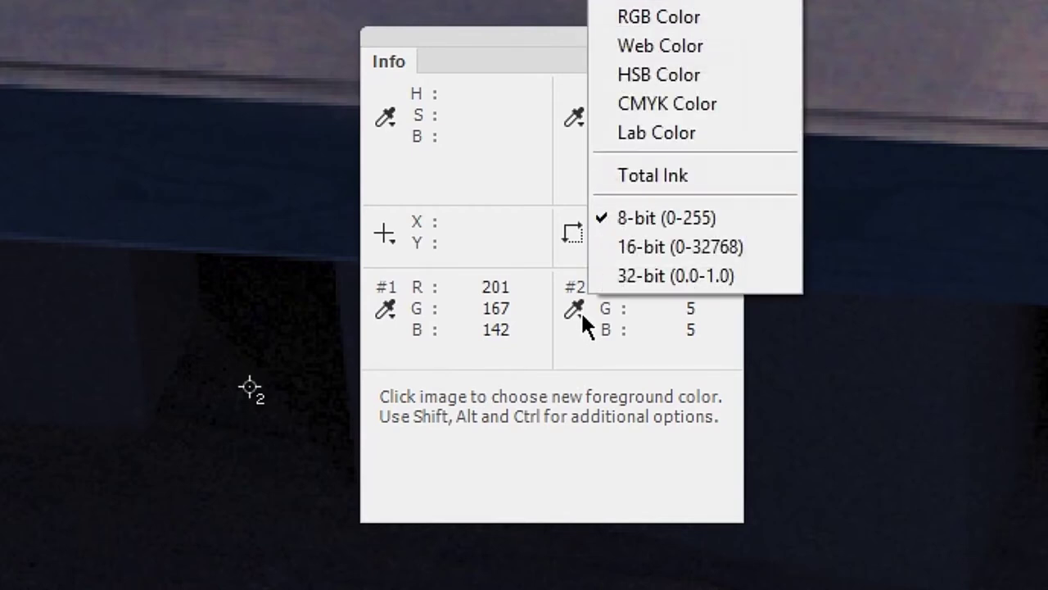
left_click(703, 74)
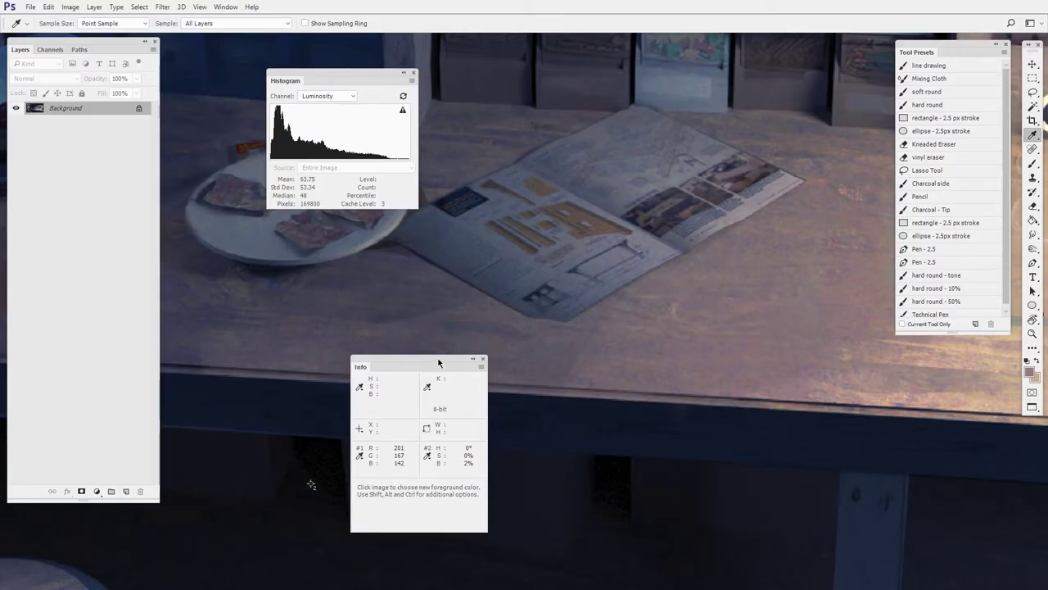
left_click_drag(438, 363, 660, 255)
left_click_drag(816, 377, 779, 383)
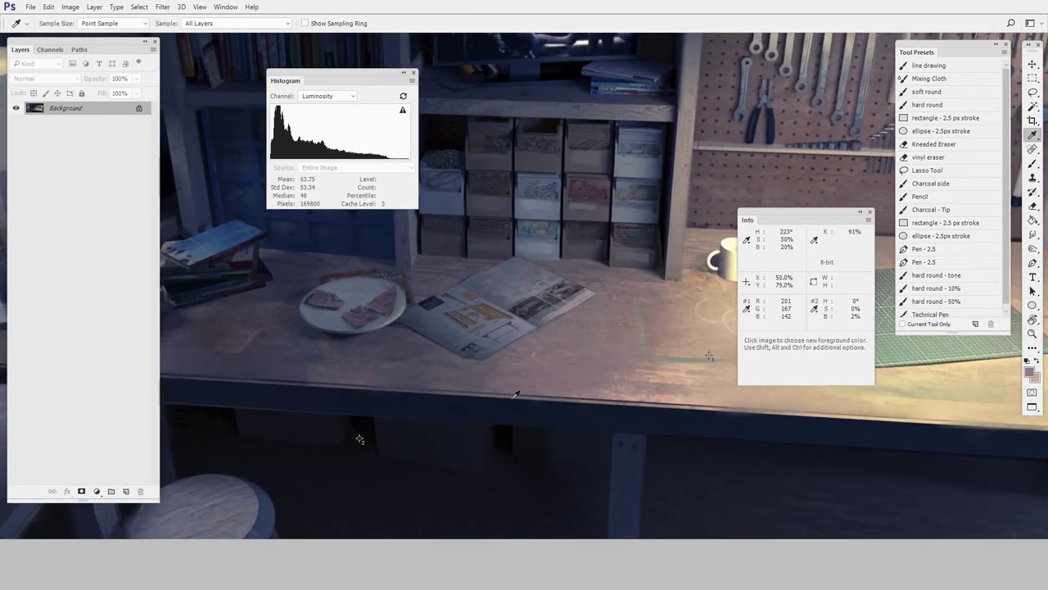
left_click_drag(819, 220, 806, 74)
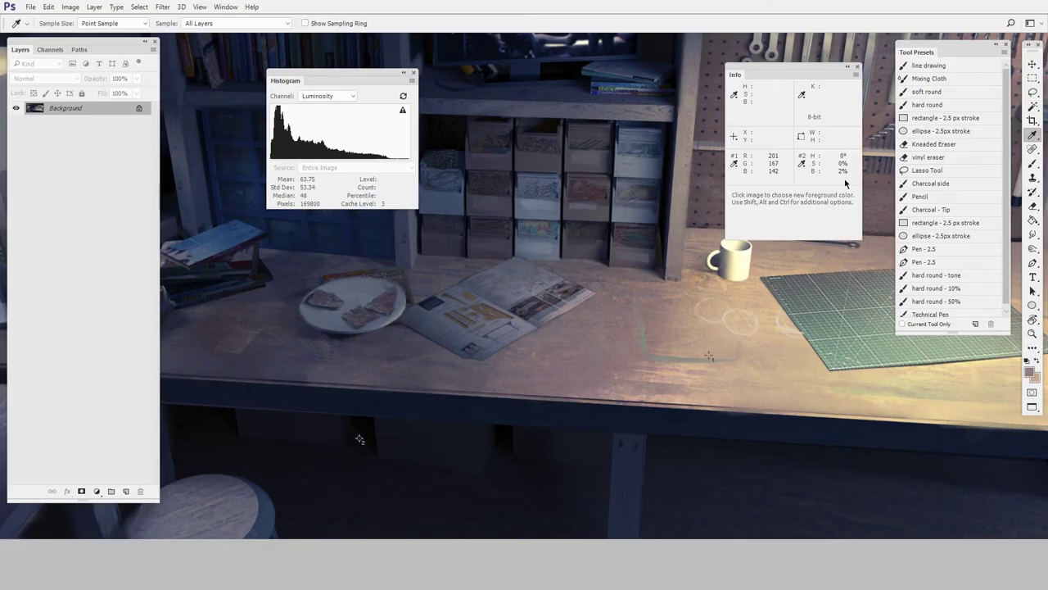
left_click(97, 491)
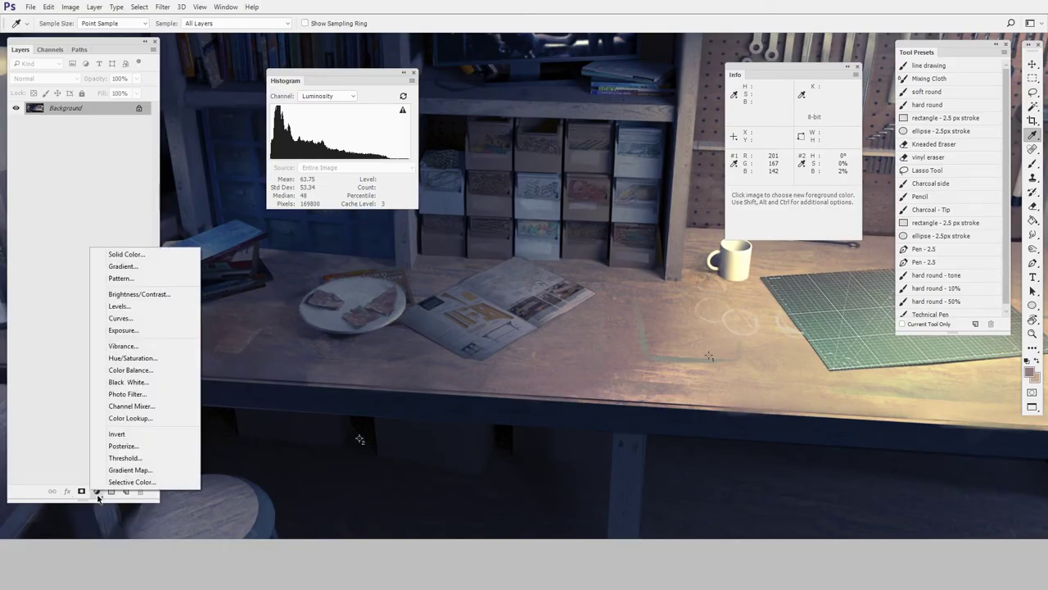
Add a Curves 1 adjustment layer and drag its black point toward the bottom-left corner.
left_click(155, 318)
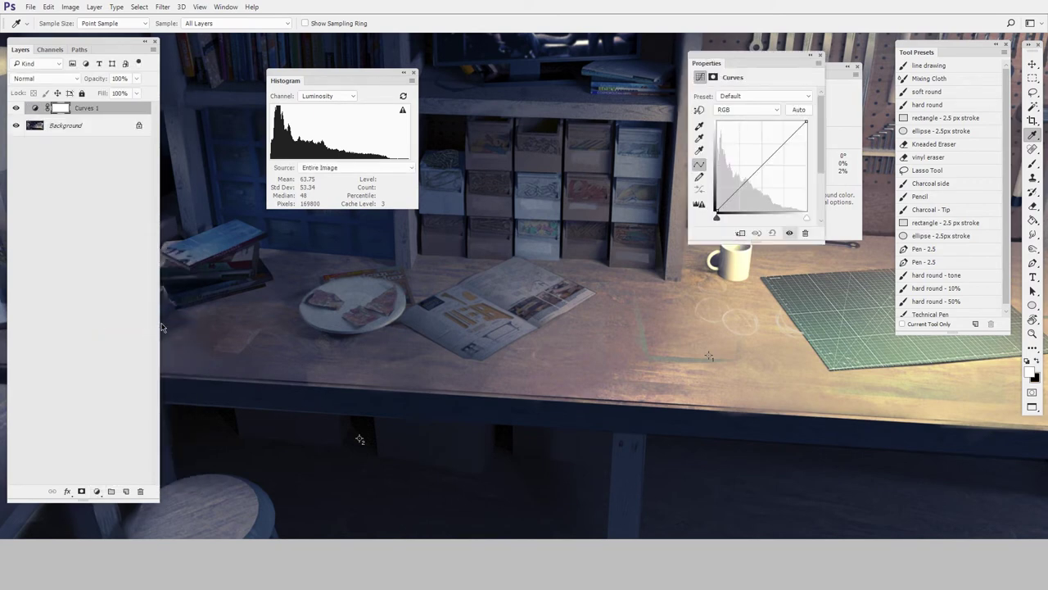
left_click_drag(761, 66, 644, 278)
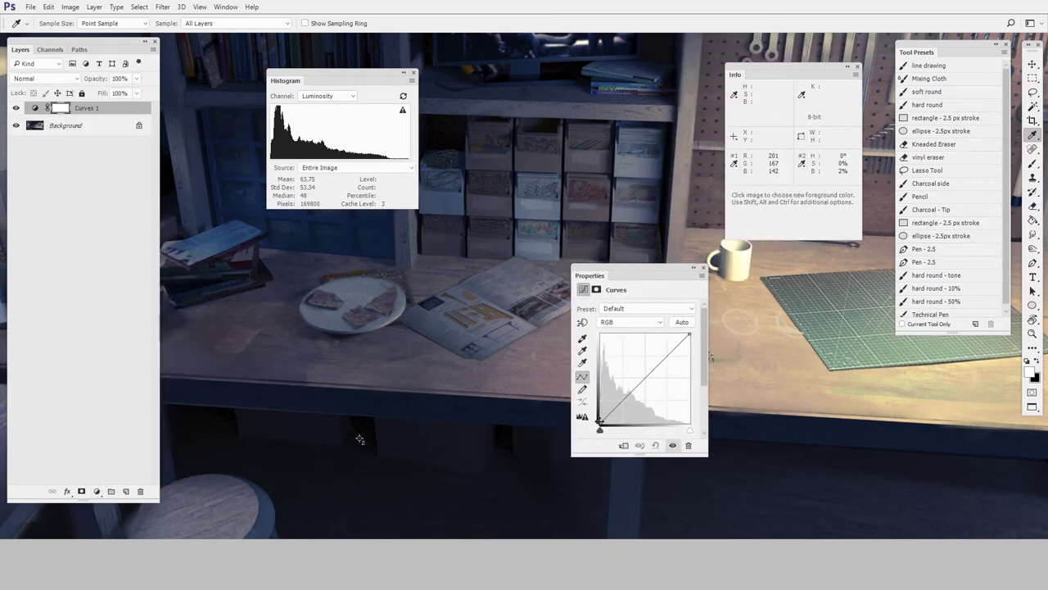
left_click_drag(599, 422, 599, 407)
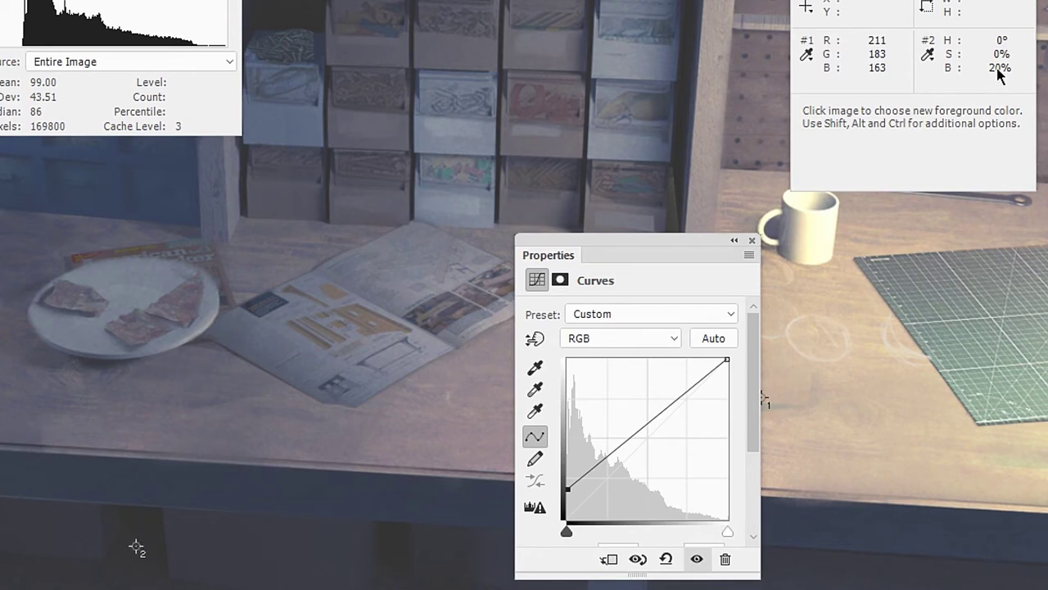
left_click_drag(567, 489, 574, 518)
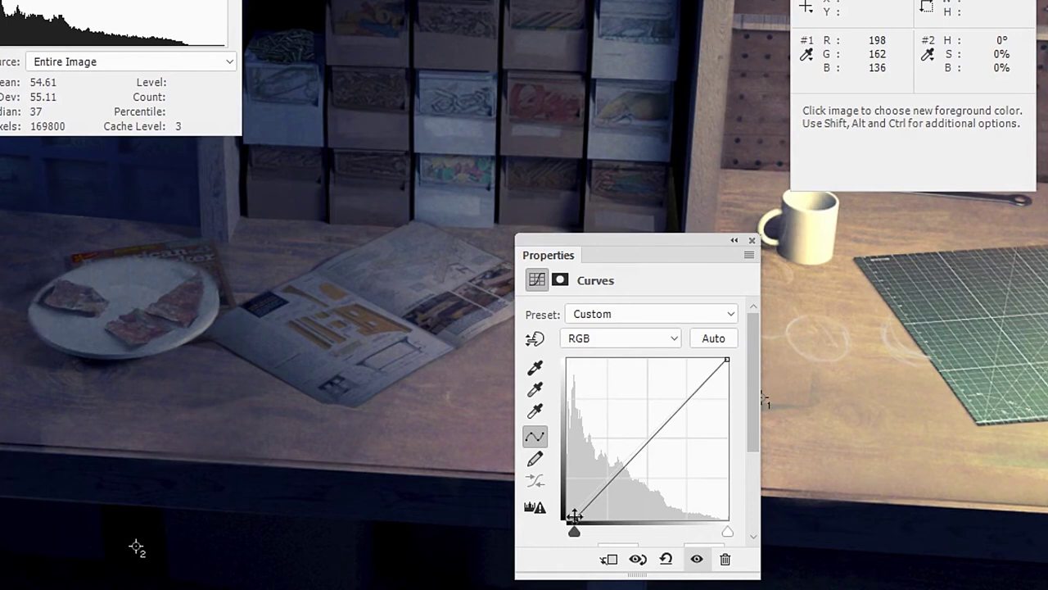
left_click_drag(574, 516, 552, 521)
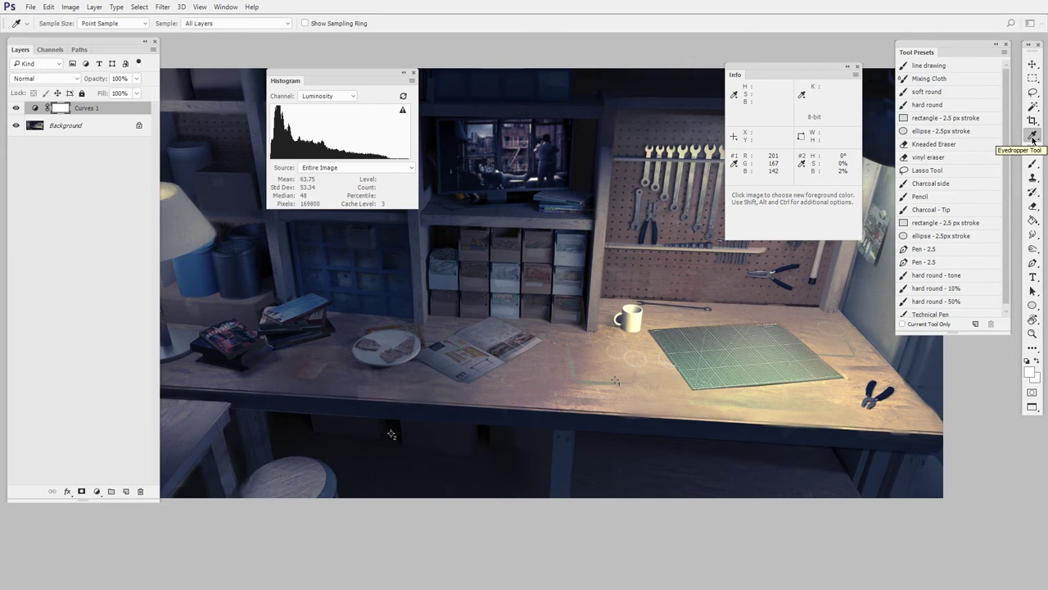
Drag the desk sampler off the canvas with the Color Sampler Tool, then return to the Eyedropper.
left_click(1033, 136)
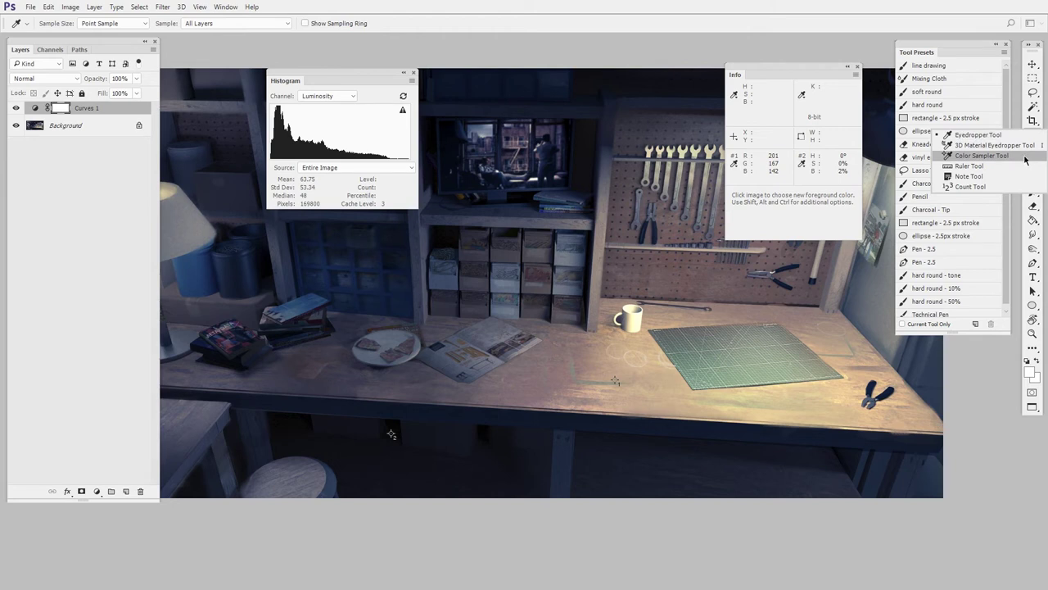
left_click(1024, 156)
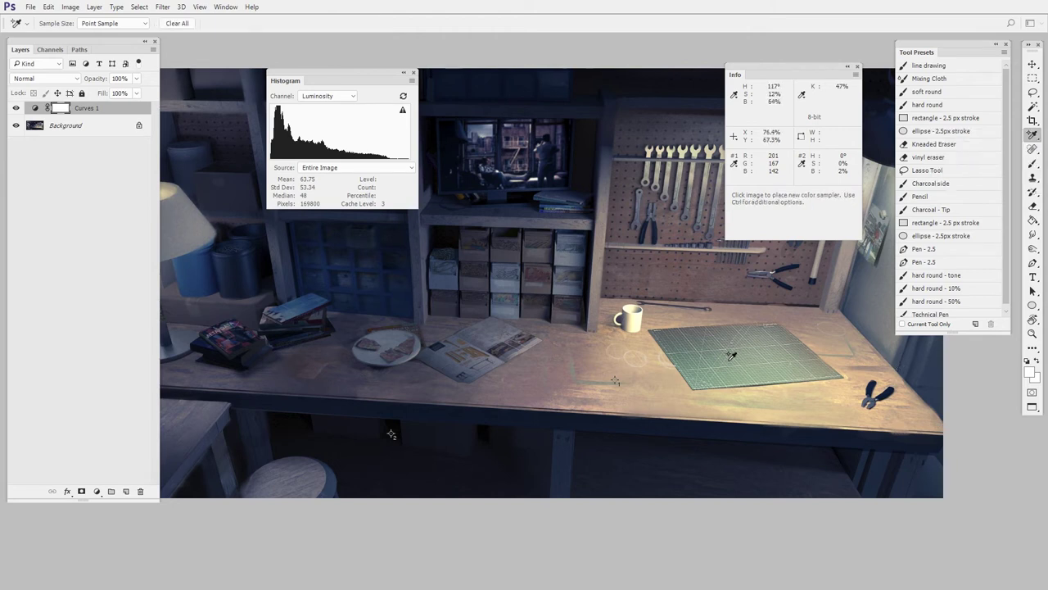
mouse_move(616, 379)
left_mouse_down()
mouse_move(620, 412)
mouse_move(610, 412)
mouse_move(641, 531)
left_mouse_up()
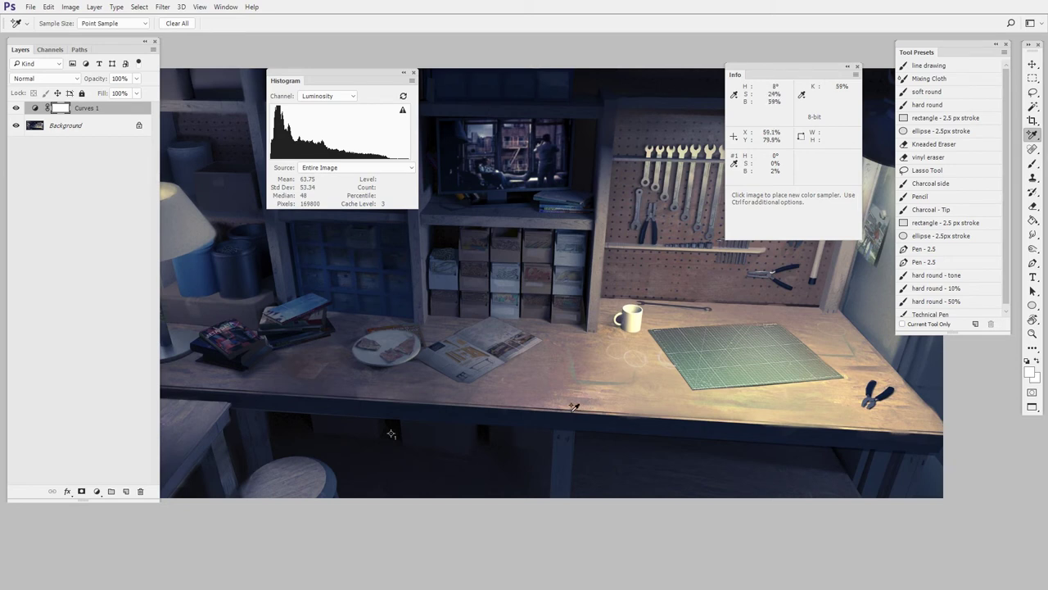
left_click(1033, 136)
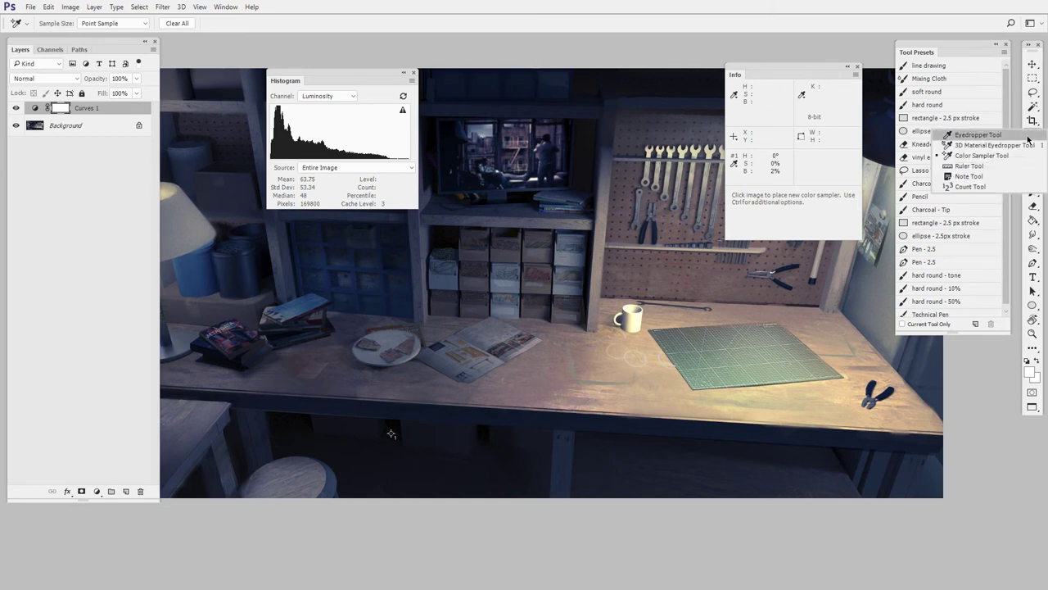
left_click(1028, 138)
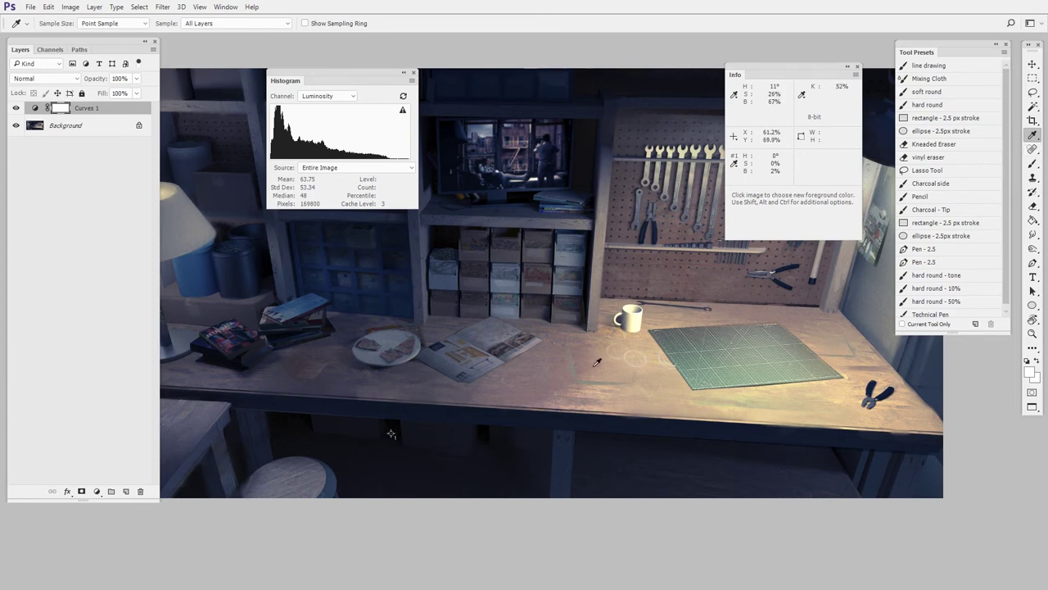
Shift-click three desk spots to add samplers #2, #3, #4 (147/121/120, 187/155/132, 213/174/143).
key("shift")
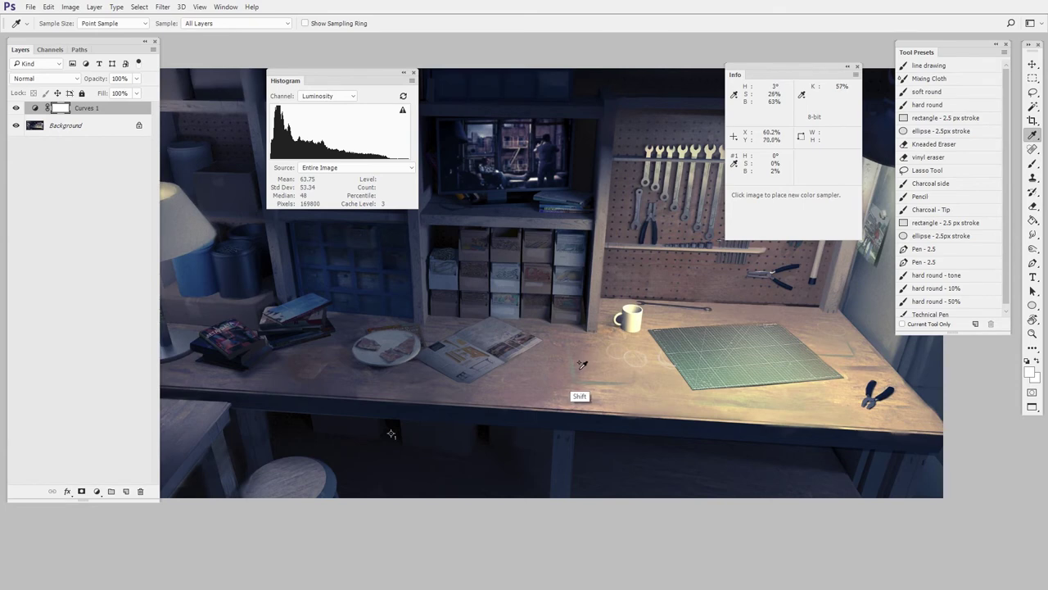
left_click(578, 370, "shift")
left_click(601, 368, "shift")
left_click(633, 369, "shift")
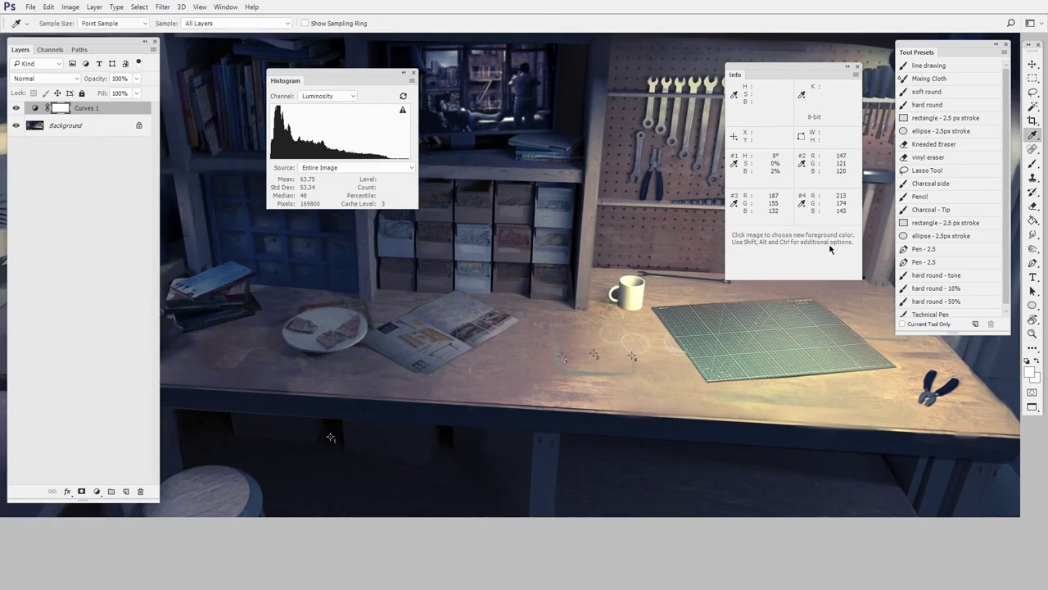
right_click(1033, 135)
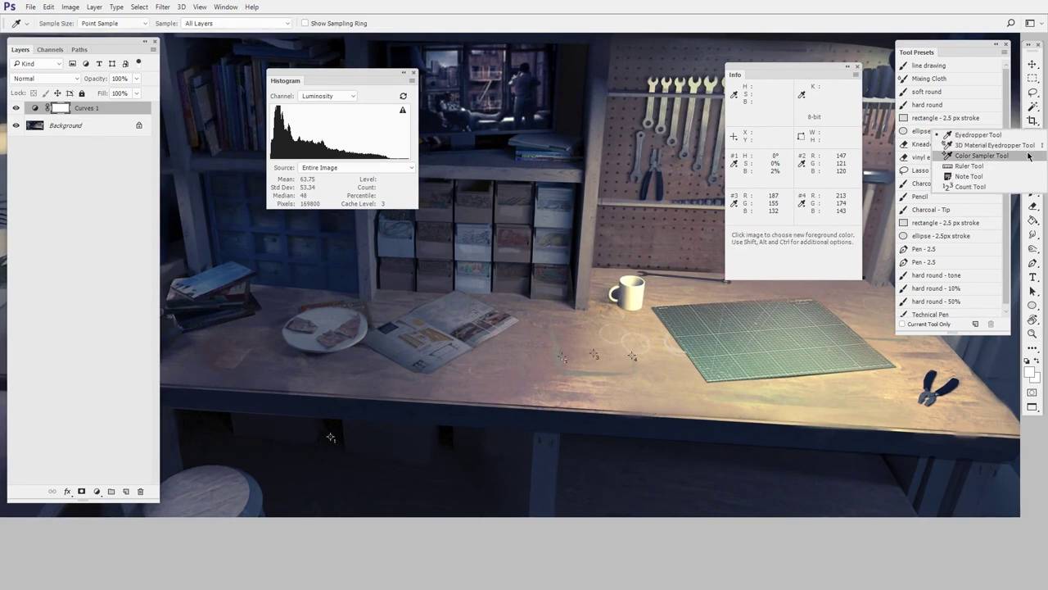
Delete all four colour sampler markers from the painting with the Color Sampler Tool.
left_click(981, 156)
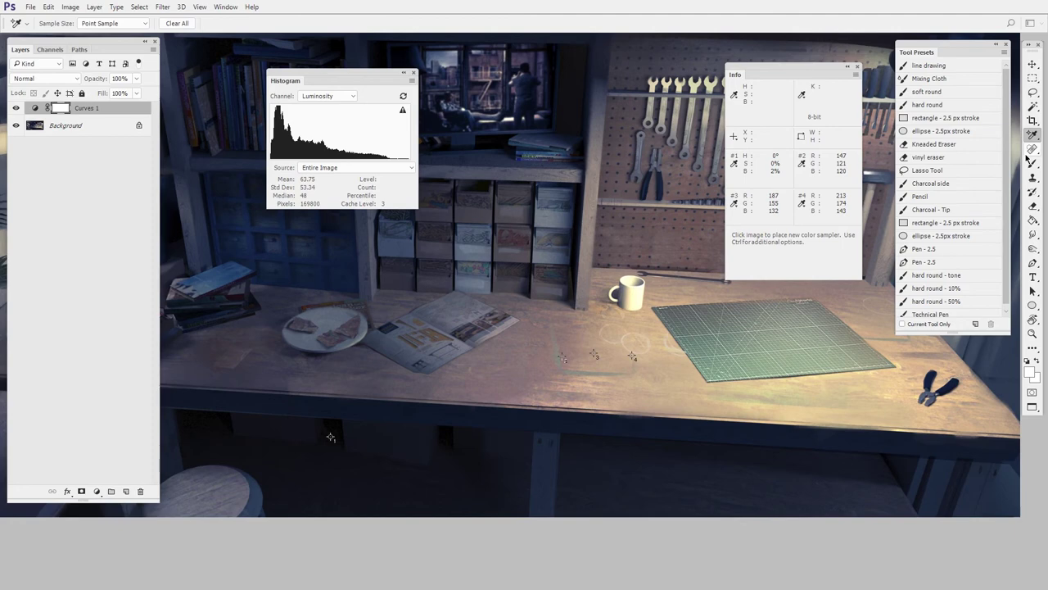
left_click(635, 361, "alt")
left_click(594, 357, "alt")
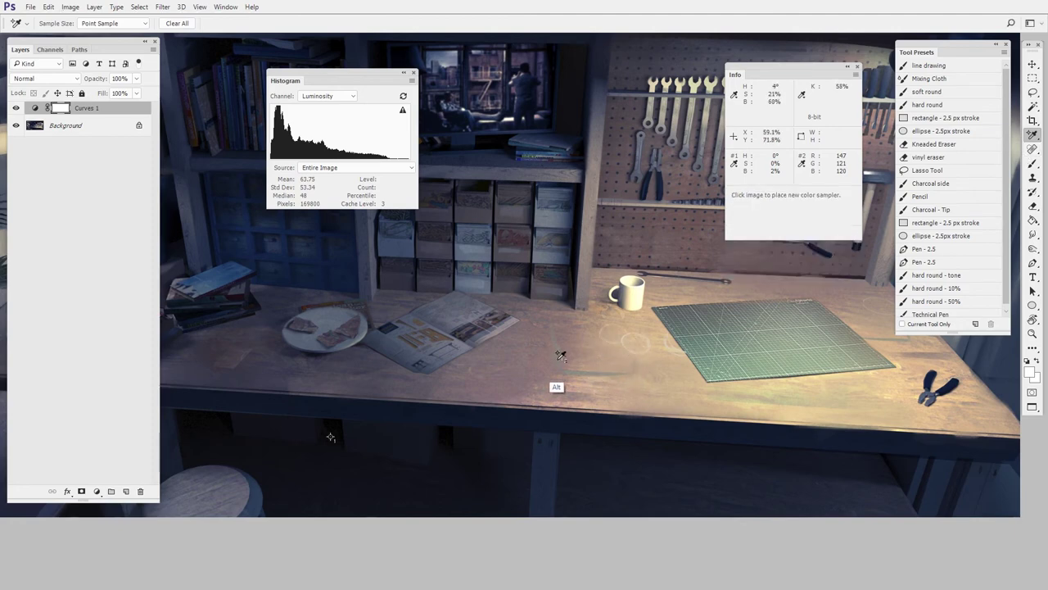
left_click(561, 355, "alt")
left_click(331, 437, "alt")
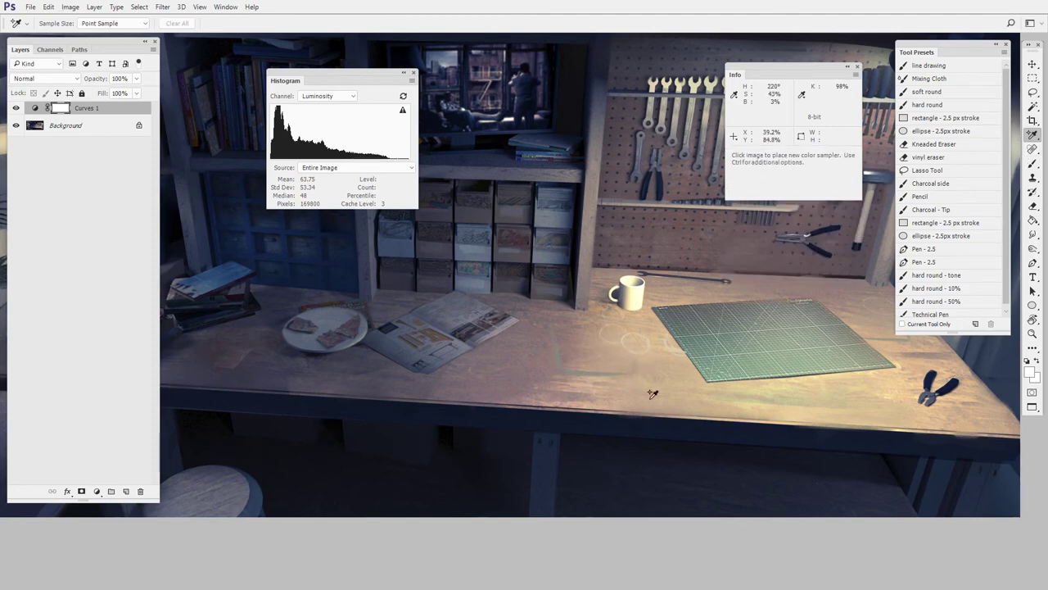
left_click_drag(653, 394, 596, 417)
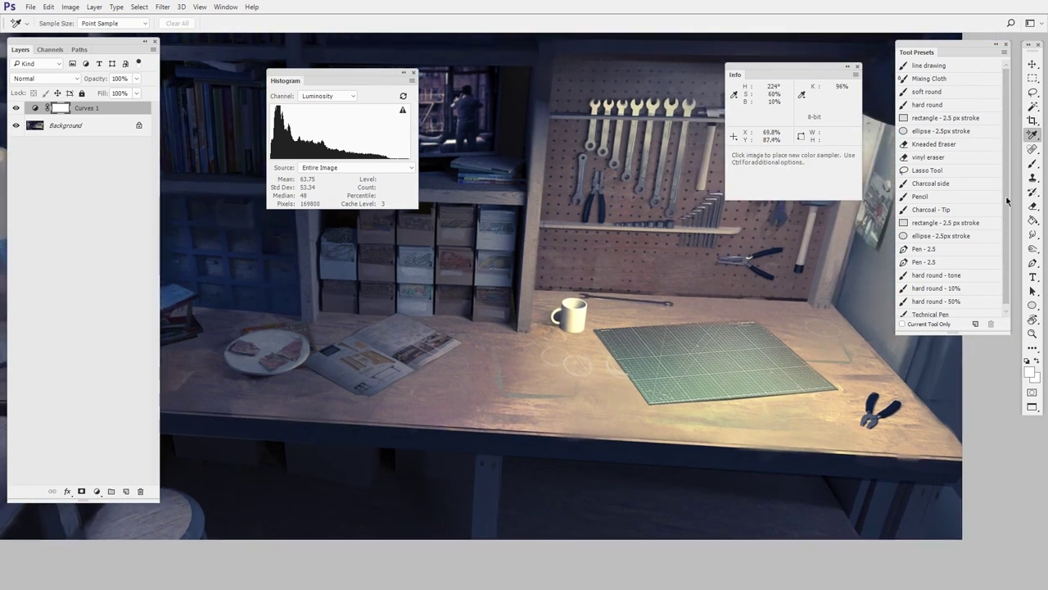
left_click(1034, 139)
left_click(1030, 136)
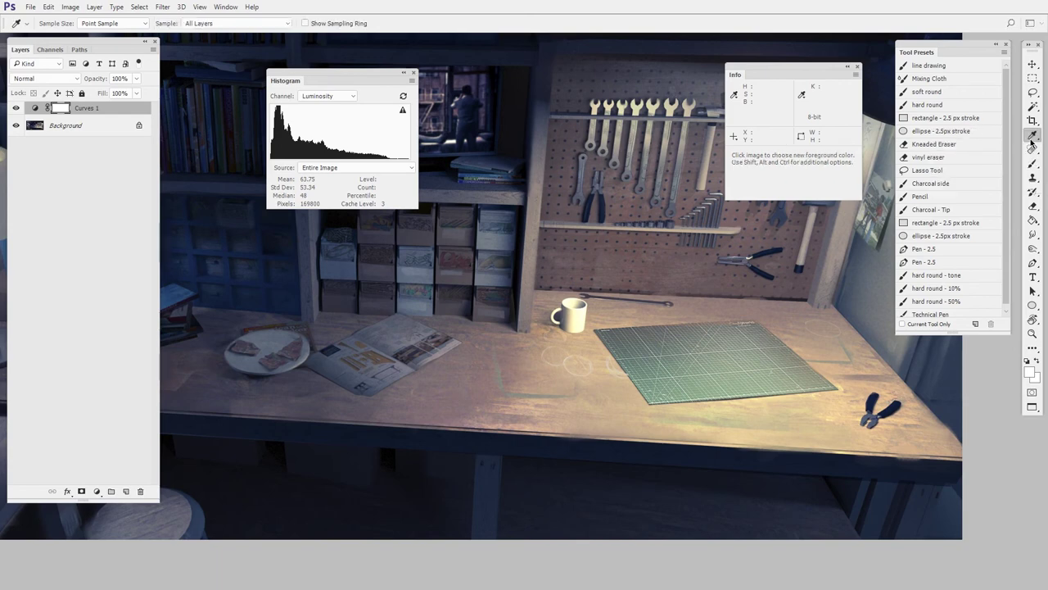
left_click(541, 394, "shift")
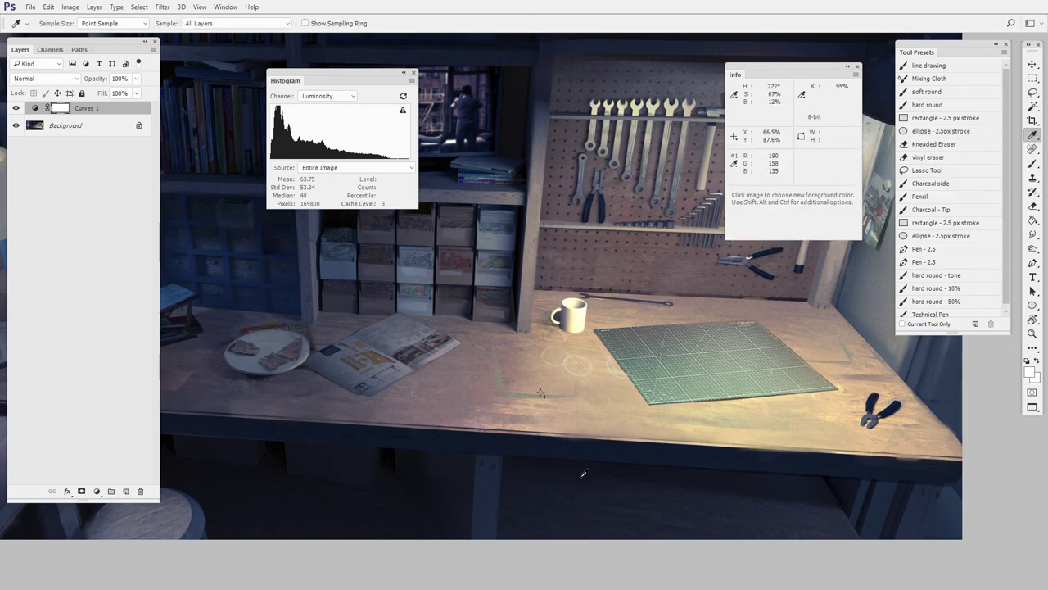
left_click(1033, 136)
left_click(1036, 158)
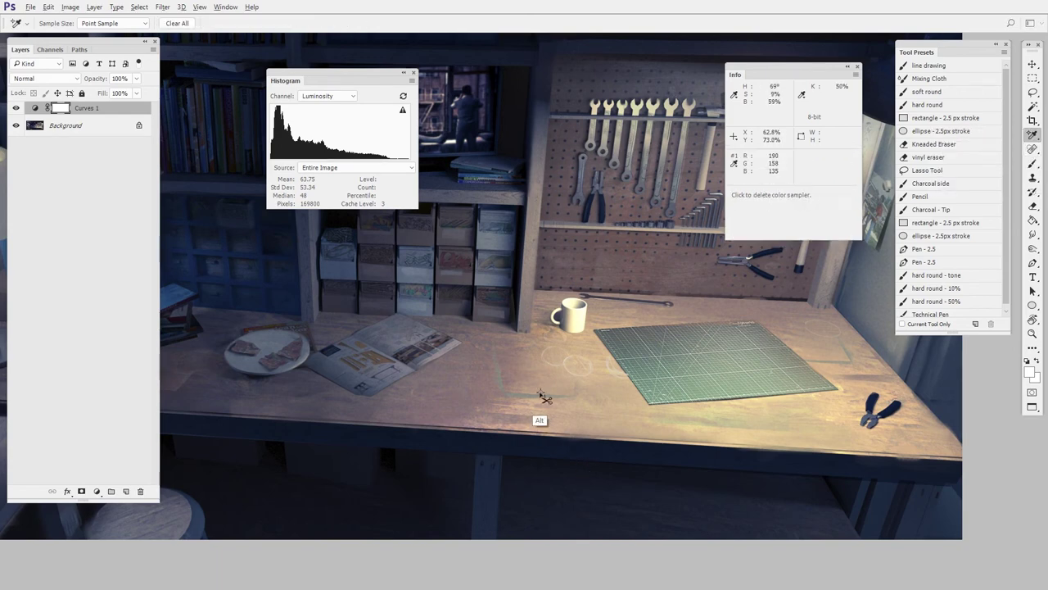
left_click(542, 396, "alt")
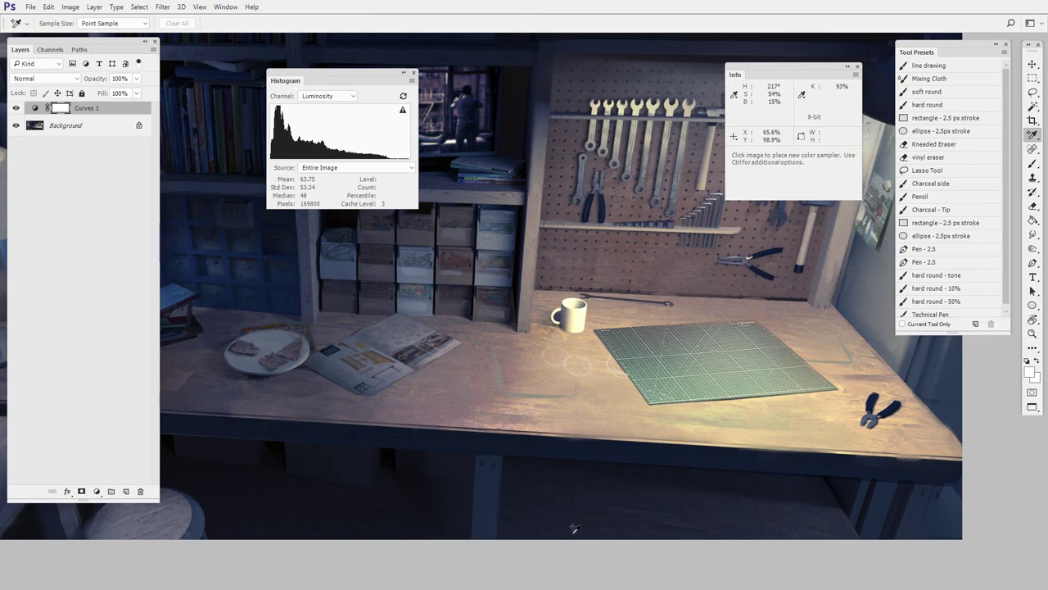
scroll(574, 529, "down", 4)
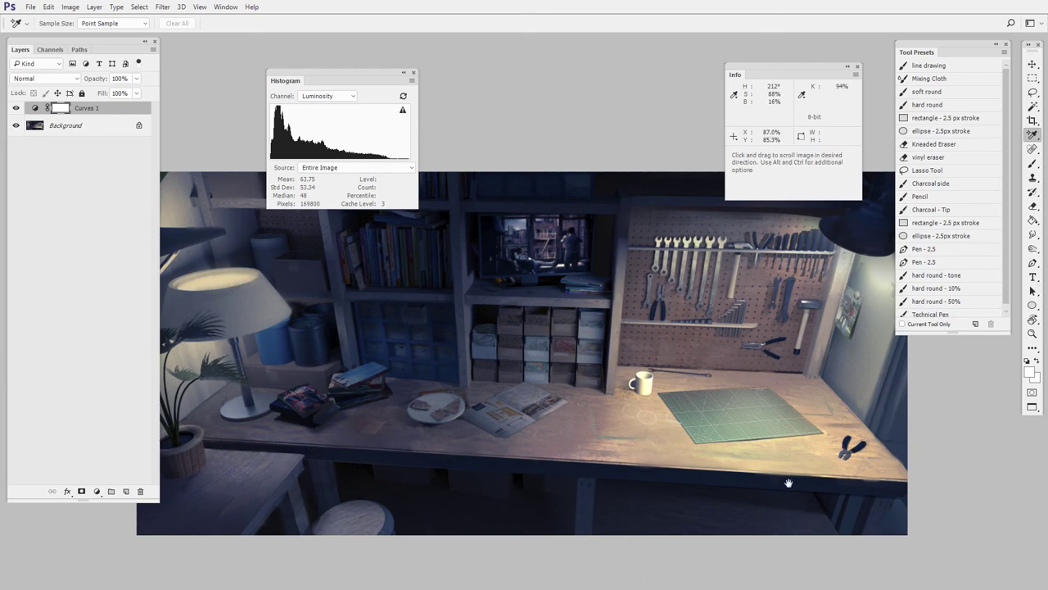
Place samplers in the shadow under the desk (32/40/59) and near the lamp (26/34/53).
scroll(655, 557, "right", 2)
scroll(656, 557, "down", 2)
left_click(718, 475)
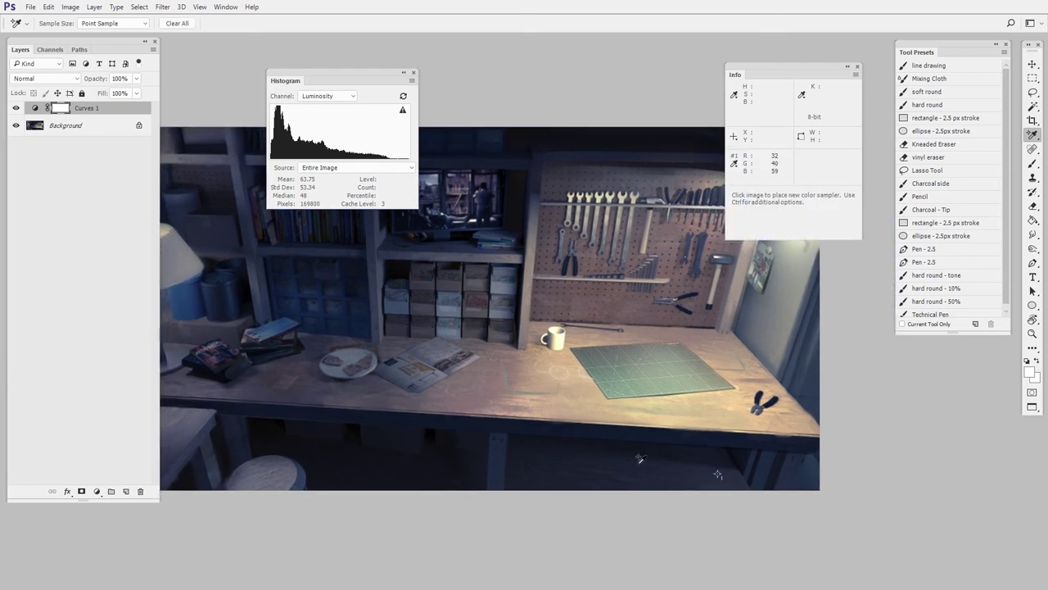
scroll(721, 515, "up", 2)
scroll(721, 515, "left", 2)
left_click(320, 298)
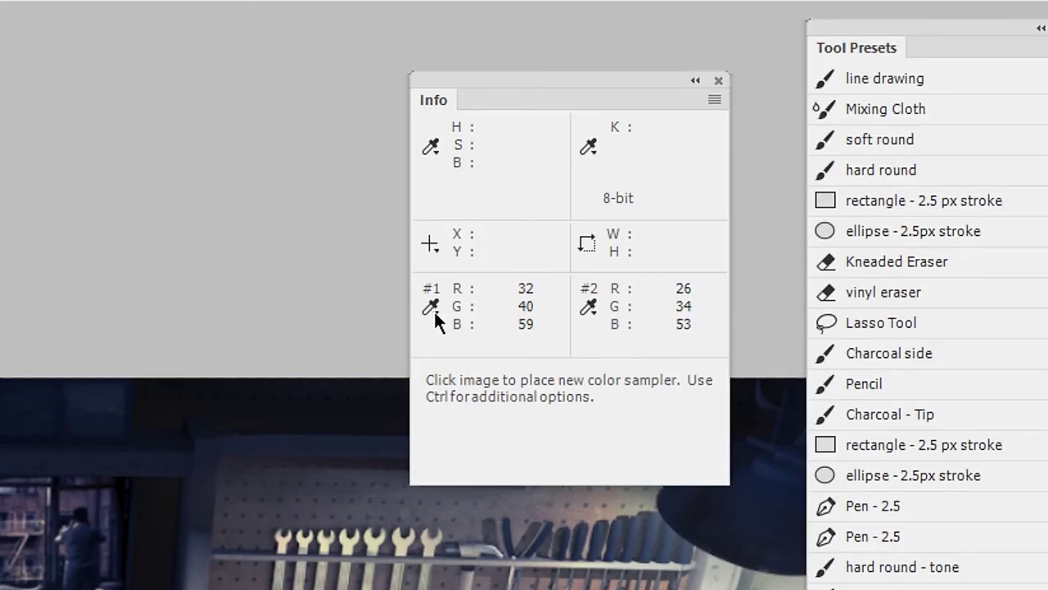
Switch samplers #1 and #2 to HSB readouts: 222°/46%/23% and 222°/51%/21%.
left_click(434, 309)
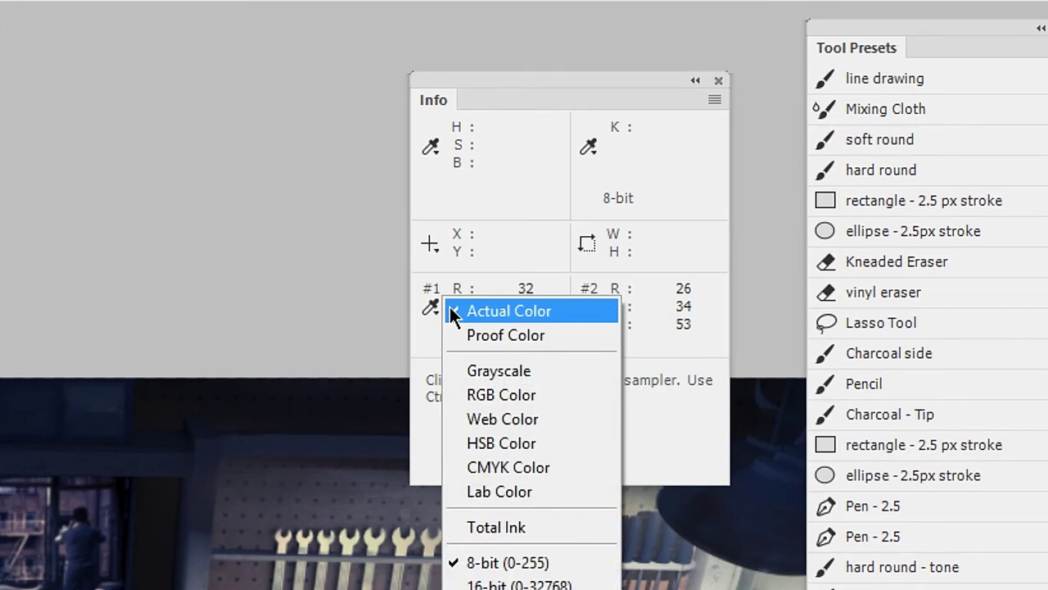
left_click(536, 444)
left_click(589, 307)
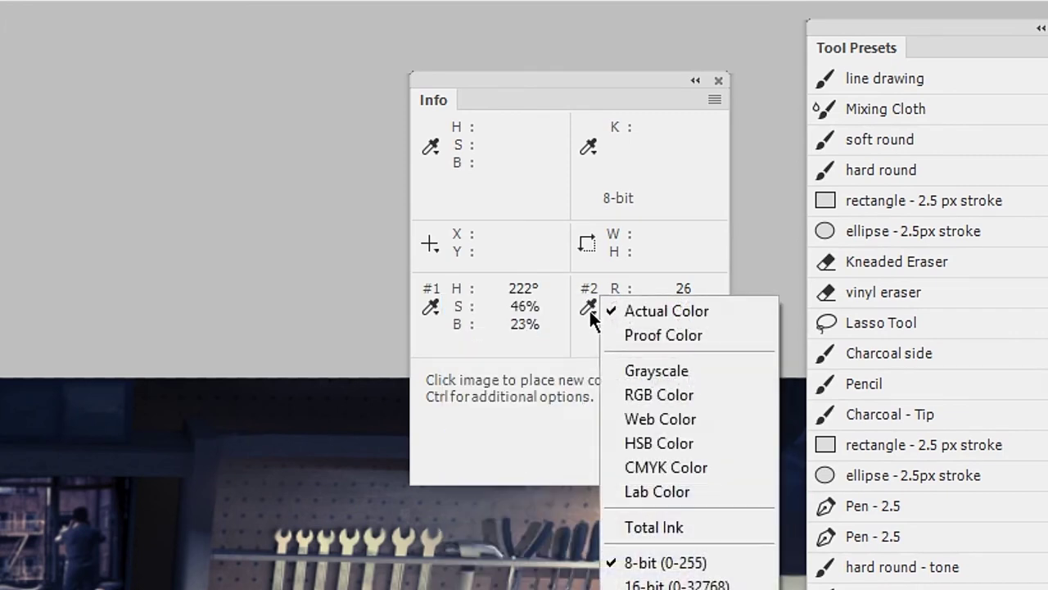
left_click(660, 443)
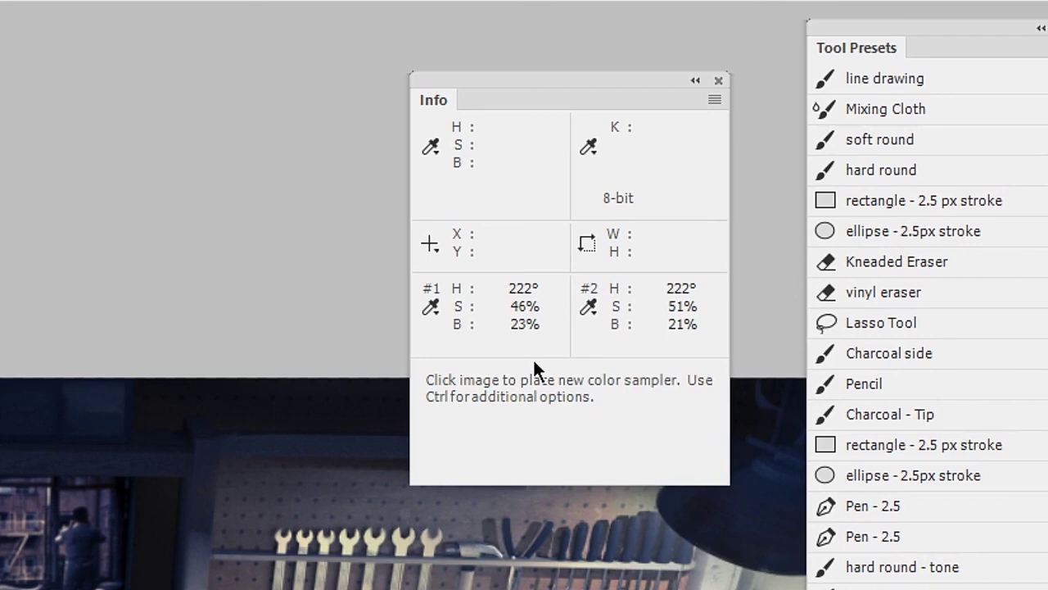